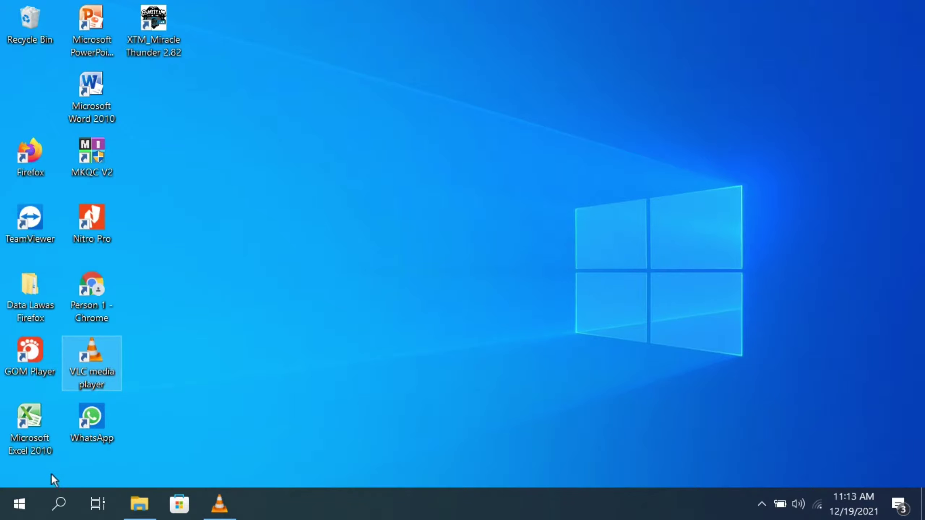
Step: Open the Language page of the Time & Language settings in Windows Settings
click(20, 512)
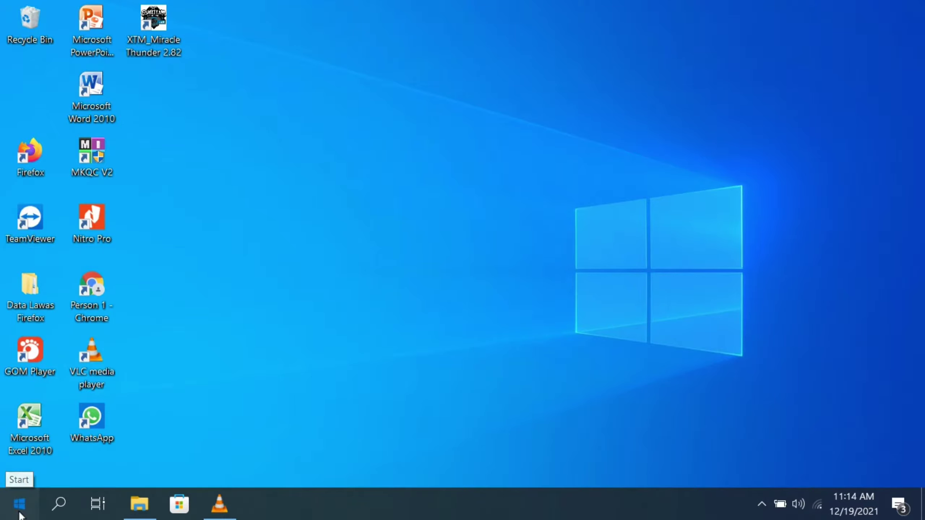
click(20, 512)
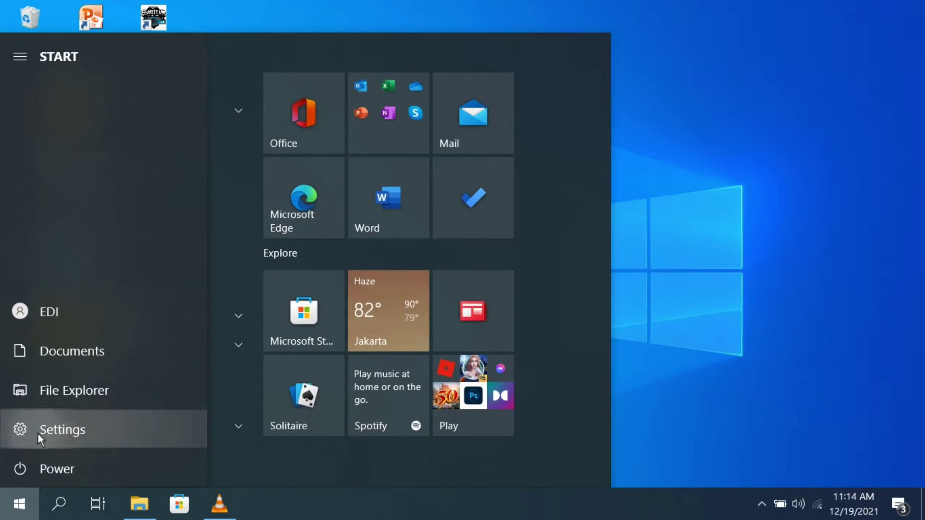
click(38, 434)
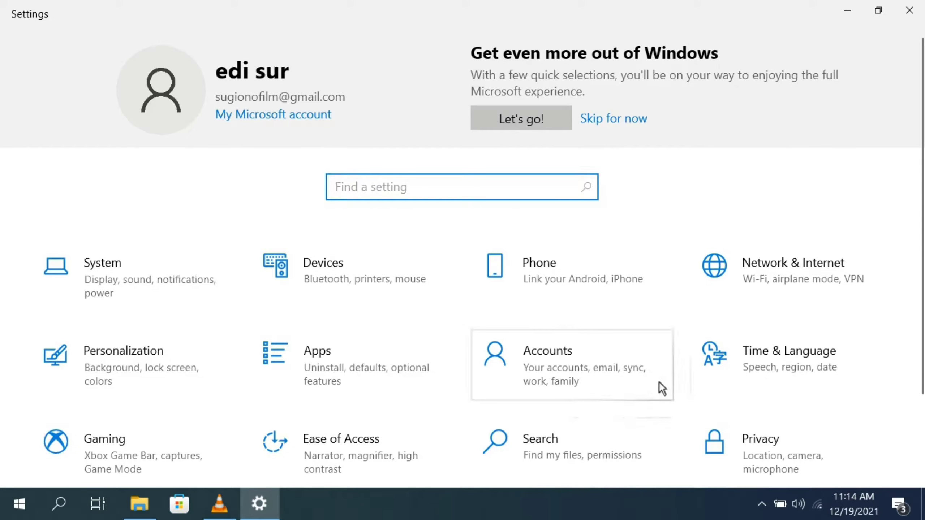
click(759, 359)
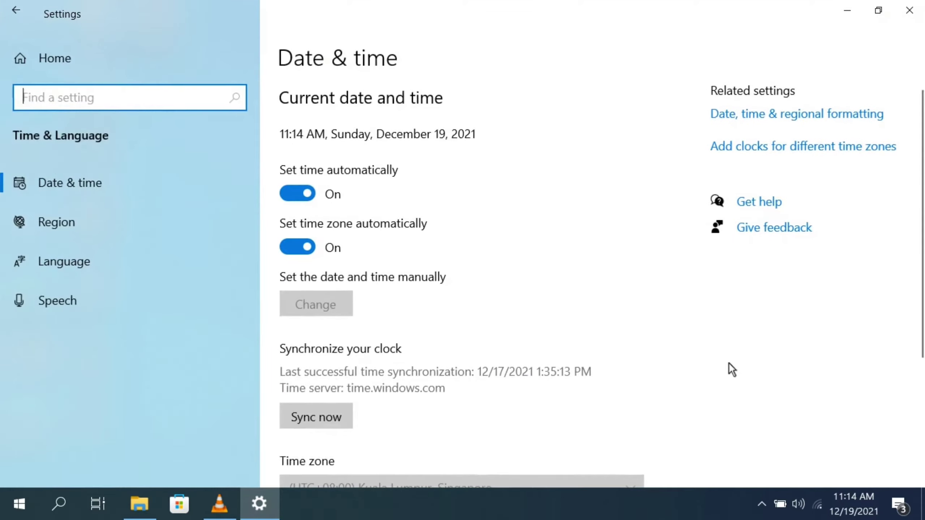
click(72, 262)
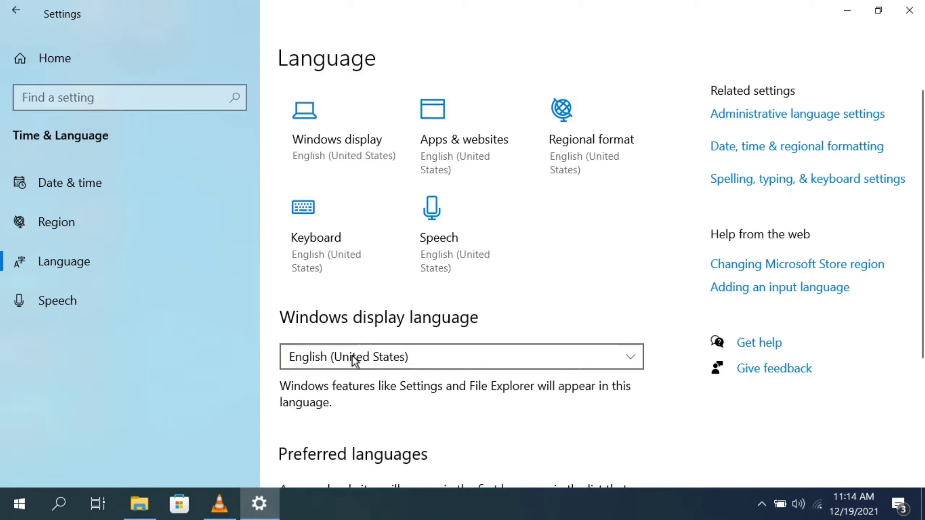
Step: Check which Windows display languages are available, without changing the selection
scroll(439, 360, down, 3)
click(438, 210)
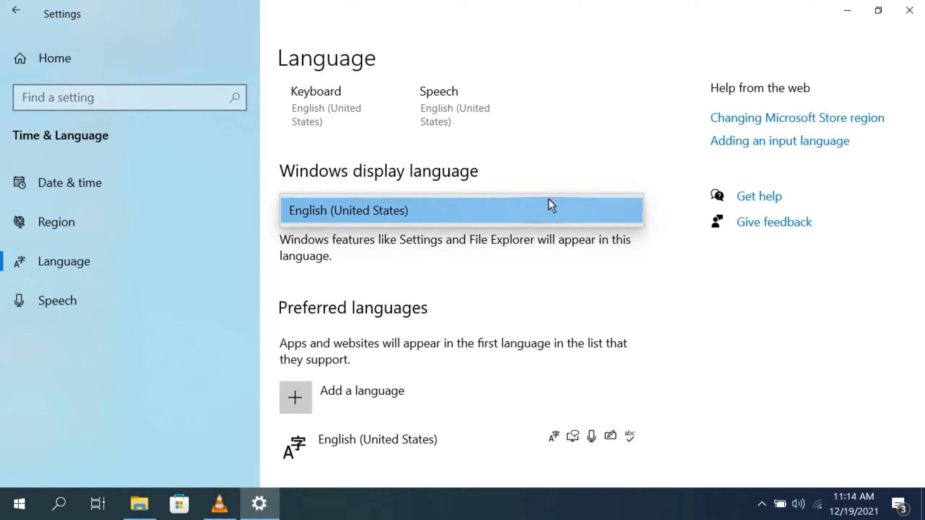
click(687, 299)
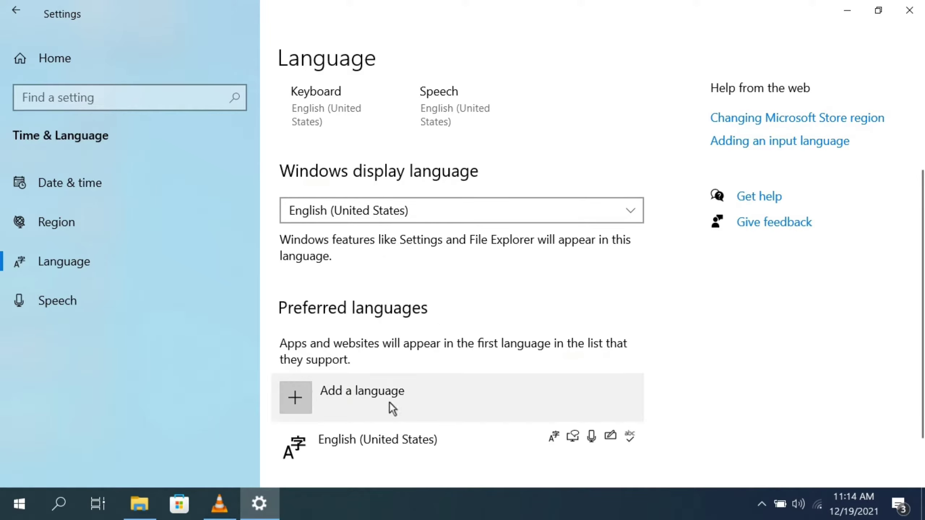
Step: Add Bahasa Indonesia as a preferred language, installing its language pack and setting it as the Windows display language
click(353, 397)
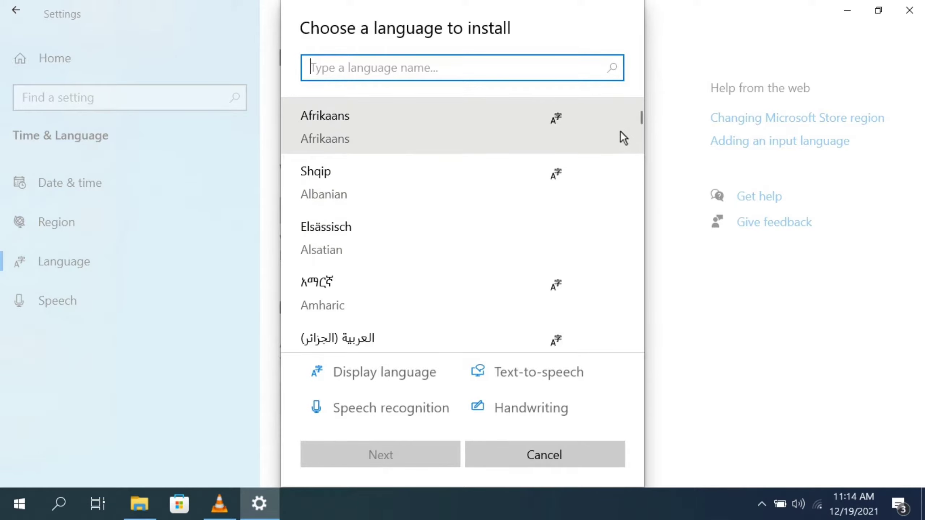
scroll(620, 132, down, 20)
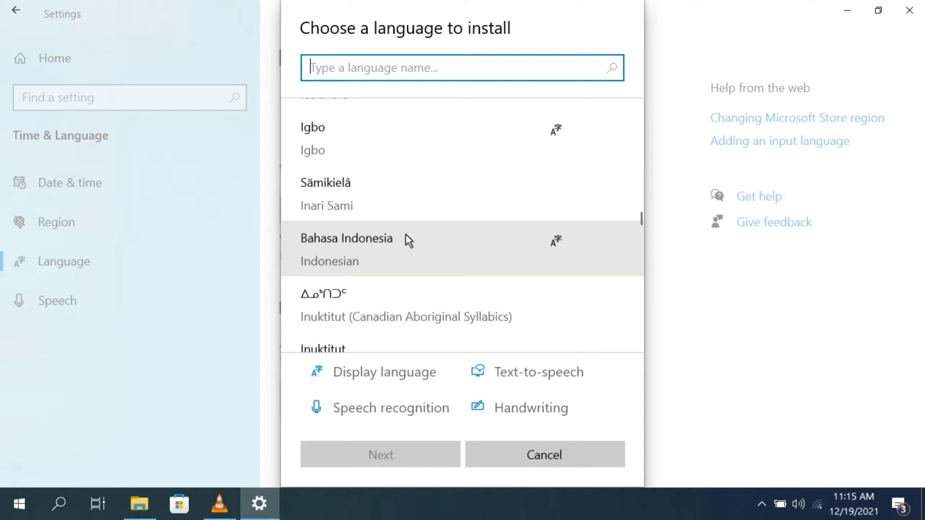
click(387, 247)
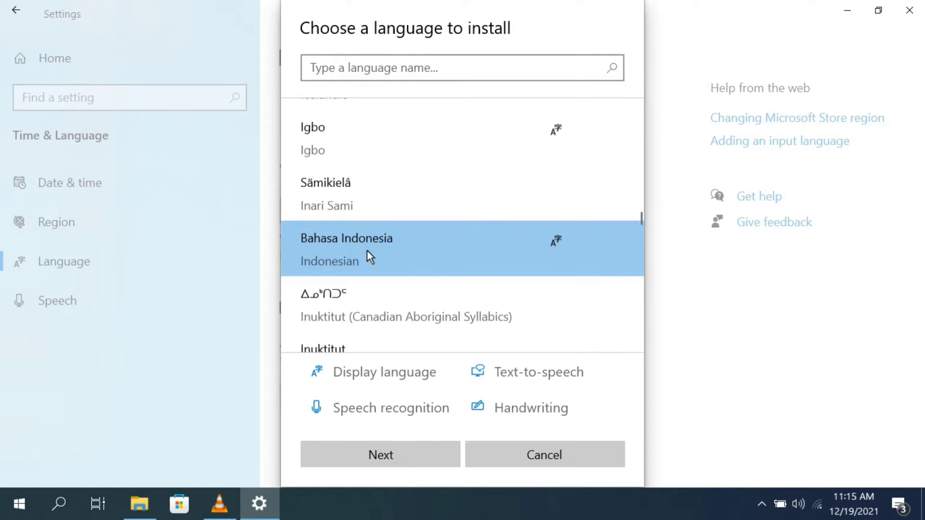
click(386, 456)
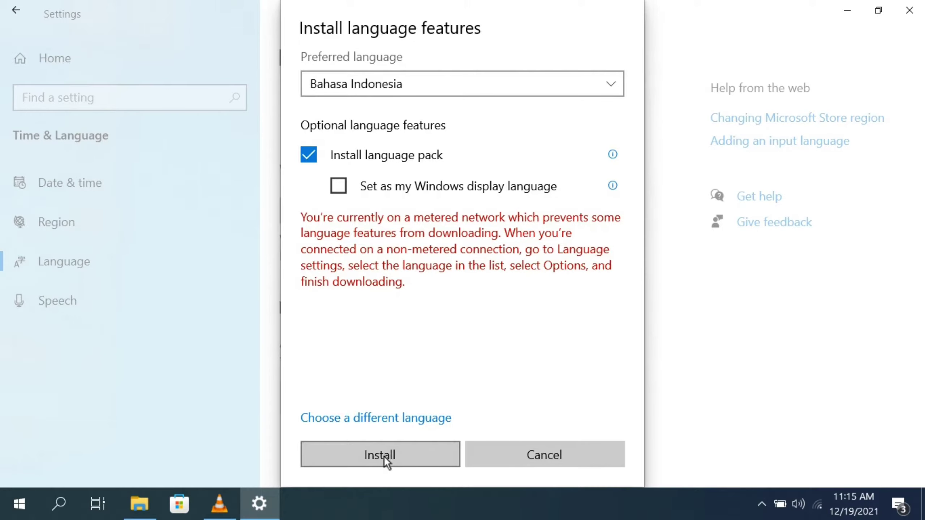
click(334, 185)
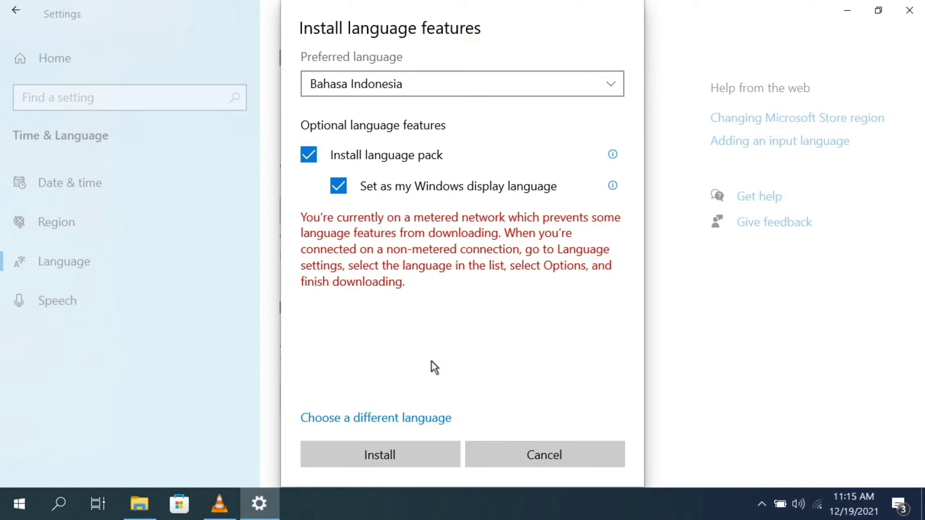
click(381, 455)
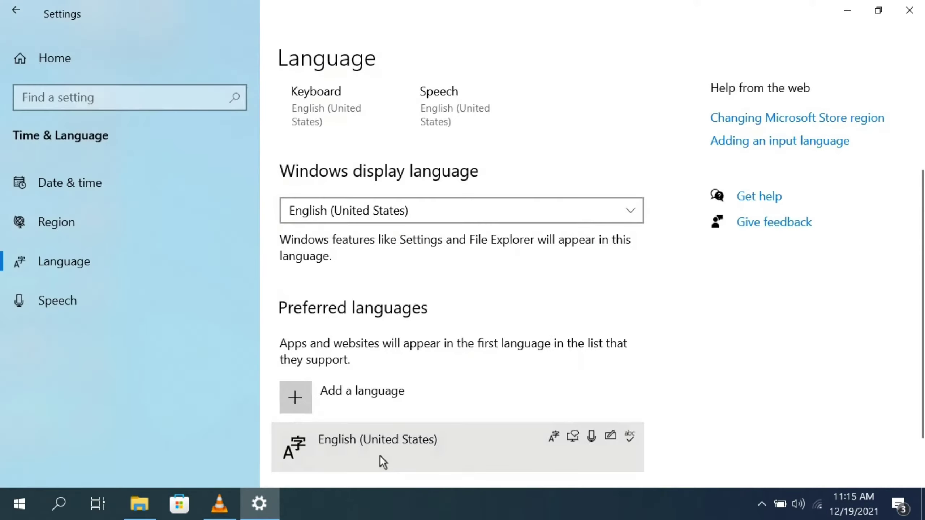
Step: Examine the language options of the Indonesian entry under the preferred languages, and return to the Language page
scroll(450, 346, down, 5)
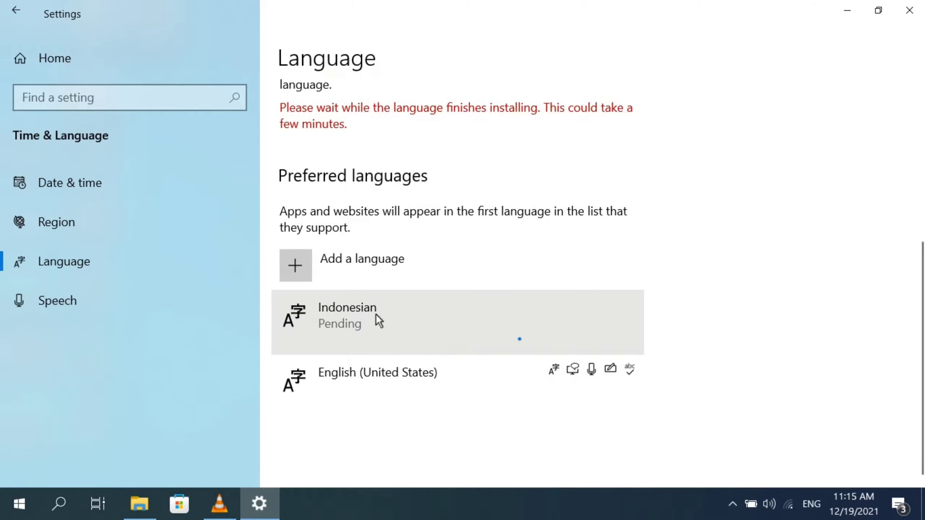
click(342, 317)
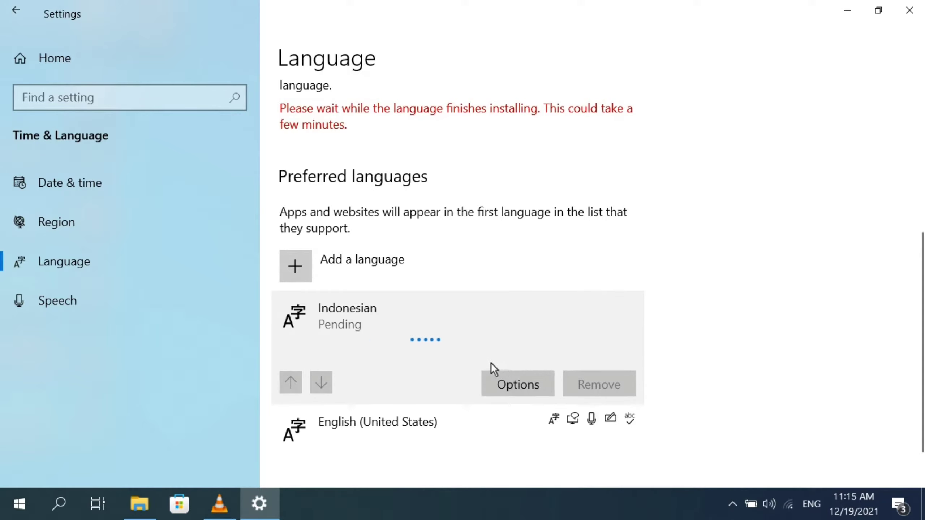
click(512, 385)
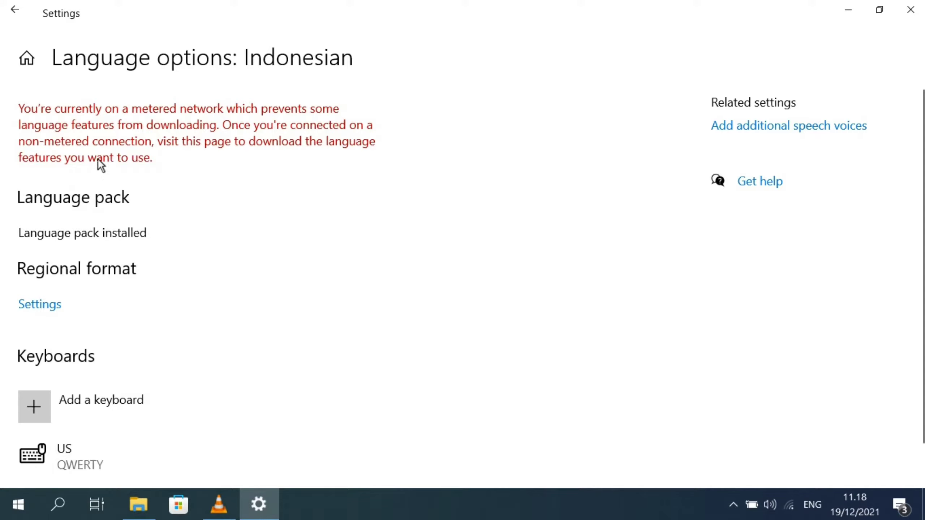
click(15, 13)
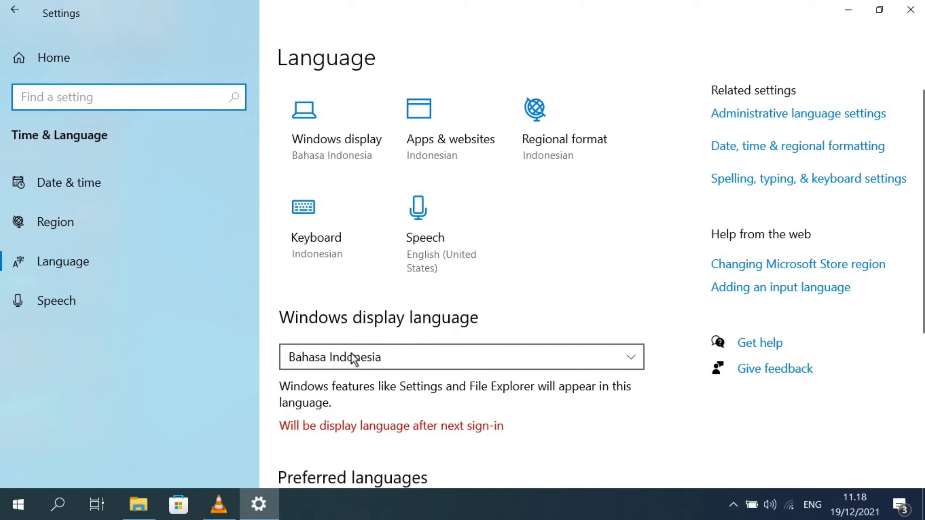
Step: Review the Windows display language choices, keeping Bahasa Indonesia, and look over the rest of the Language page
click(427, 361)
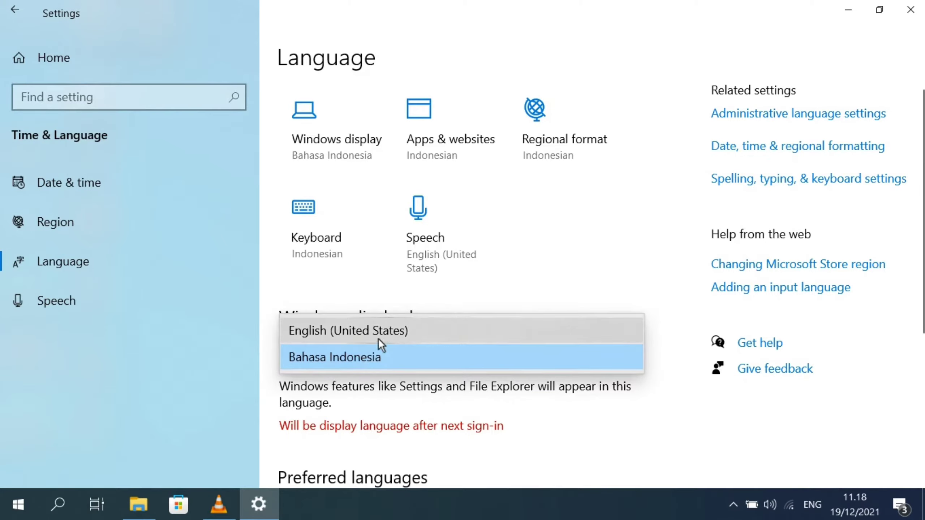
click(343, 355)
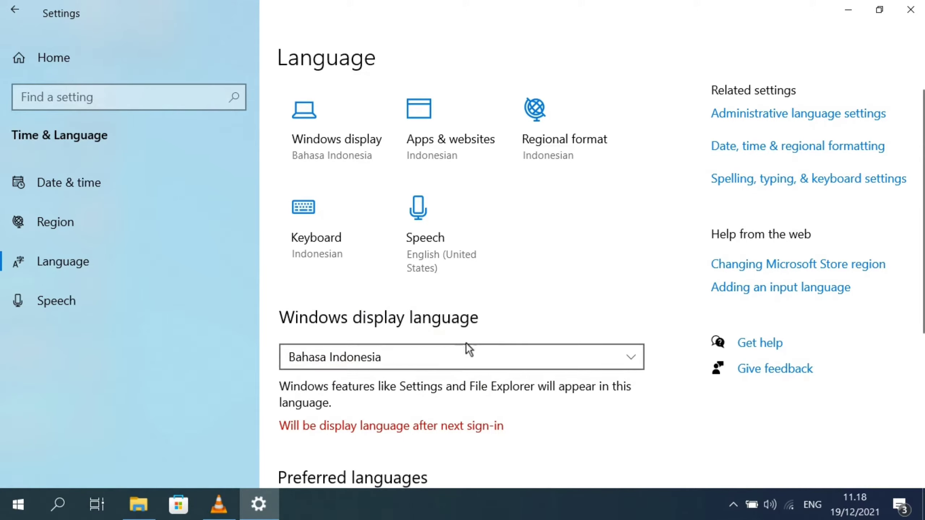
scroll(454, 351, down, 4)
scroll(445, 313, up, 4)
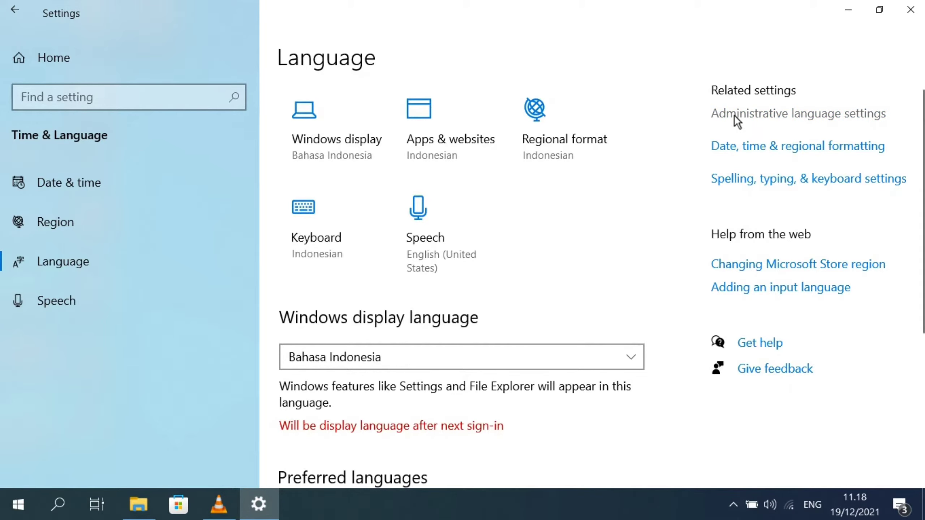
Step: In the administrative language settings, copy the current settings to the welcome screen, system accounts and new user accounts
click(773, 116)
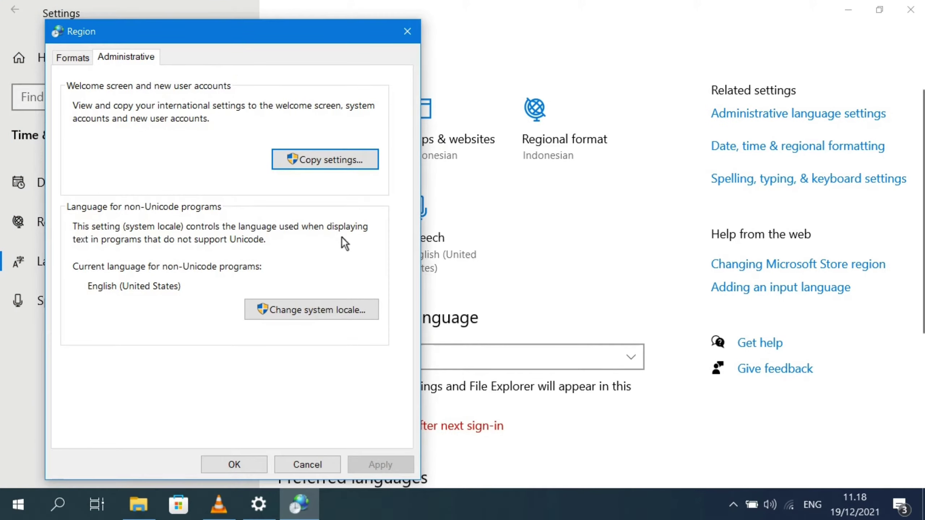
click(331, 161)
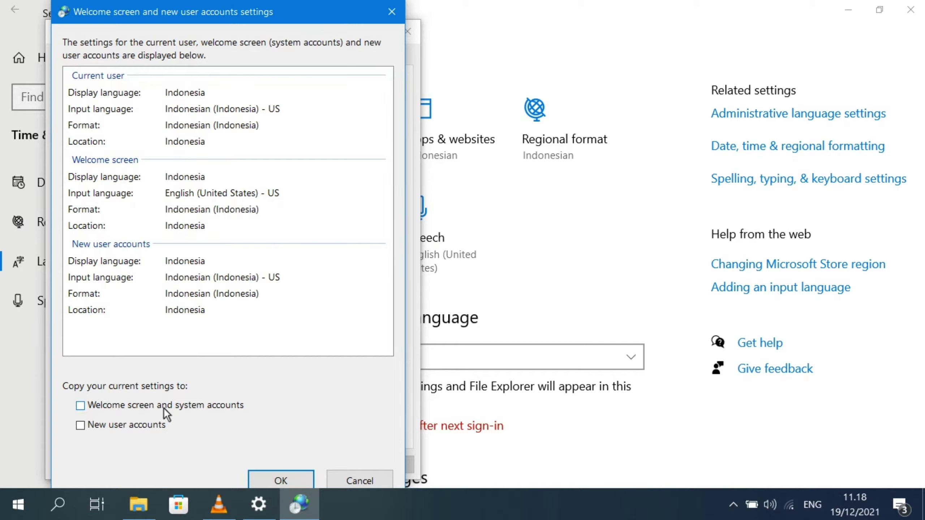
click(81, 405)
click(83, 425)
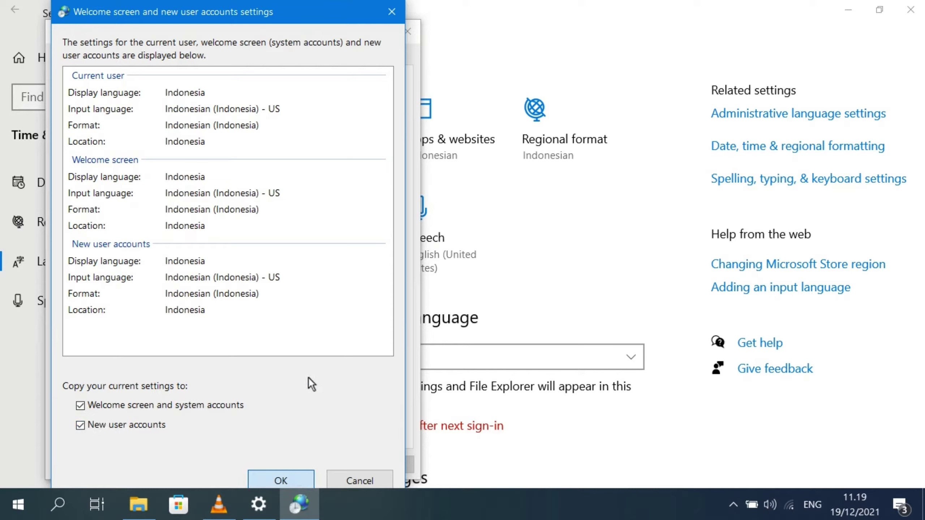
click(280, 481)
Step: Change the system locale for non-Unicode programs to Indonesian (Indonesia)
click(311, 309)
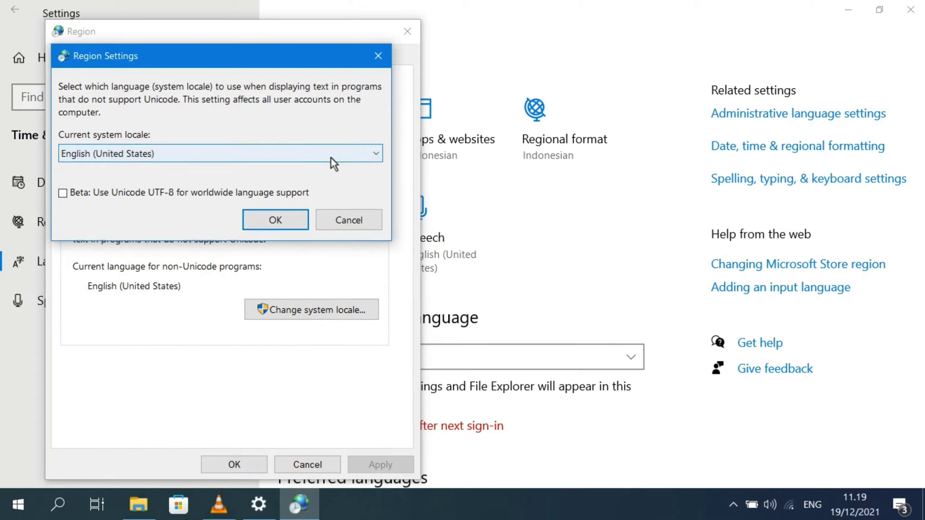
click(246, 153)
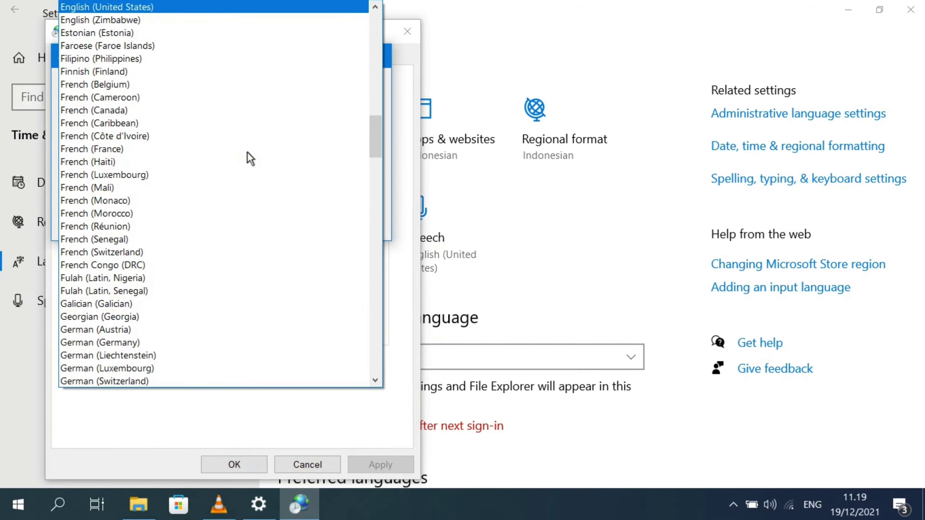
scroll(214, 162, down, 3)
key(Escape)
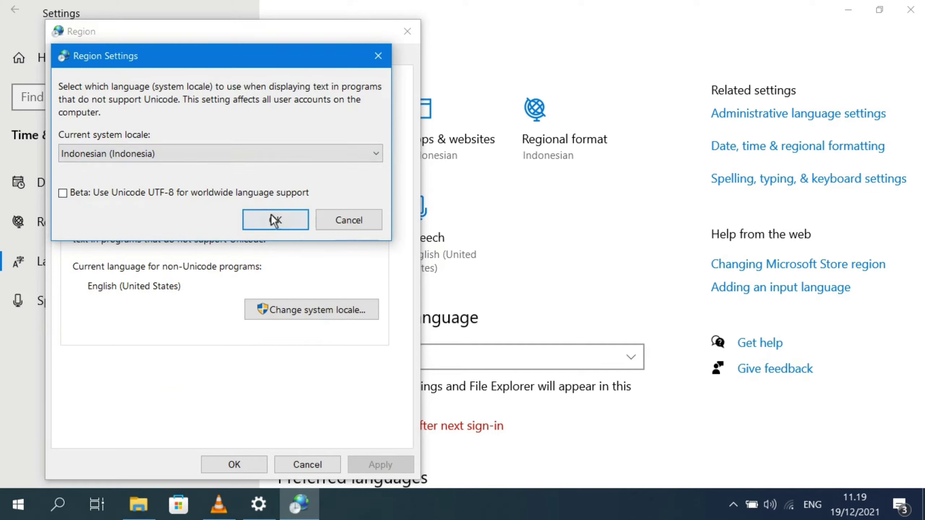
click(274, 220)
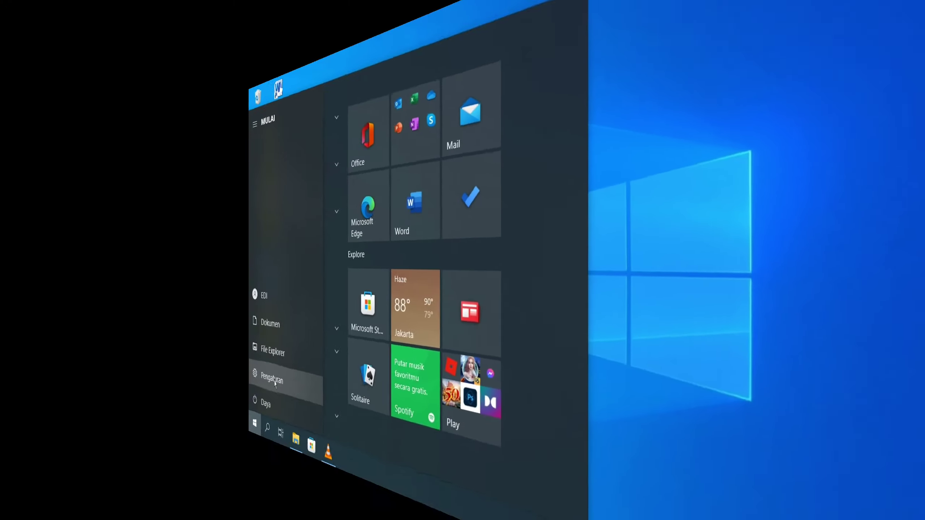
Step: Open the Bahasa page of the Waktu & Bahasa settings in Pengaturan
key(Escape)
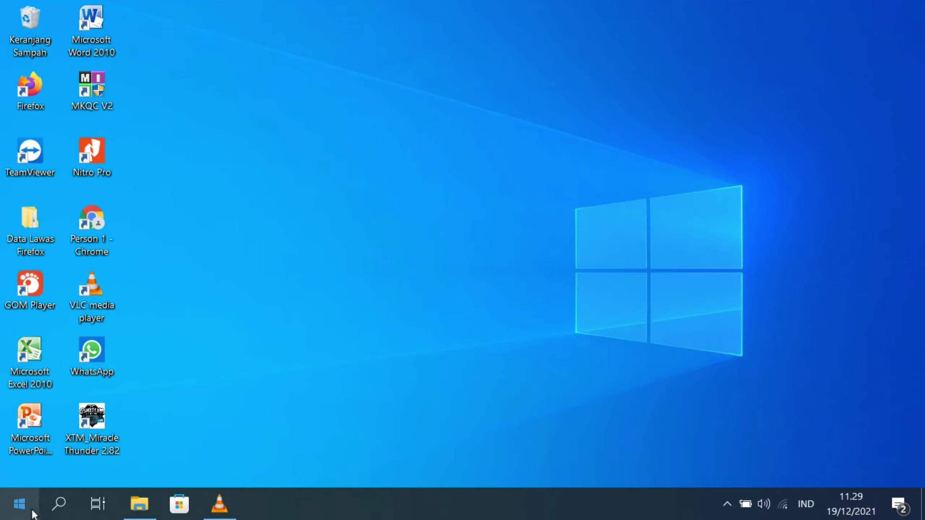
click(20, 513)
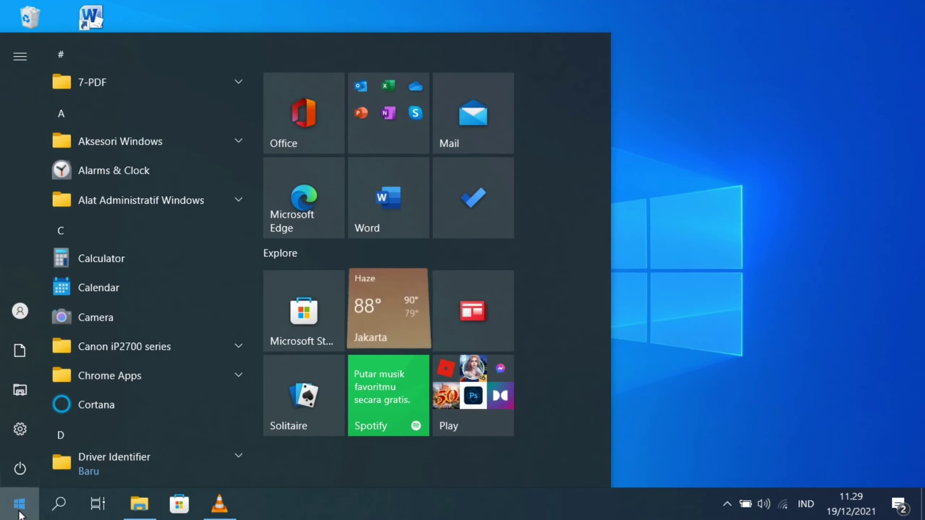
mouse_move(11, 439)
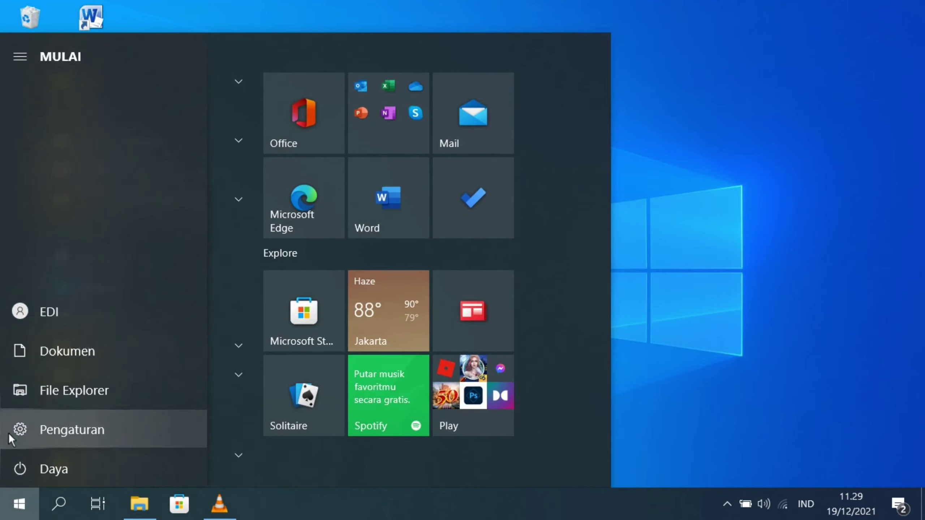
click(60, 433)
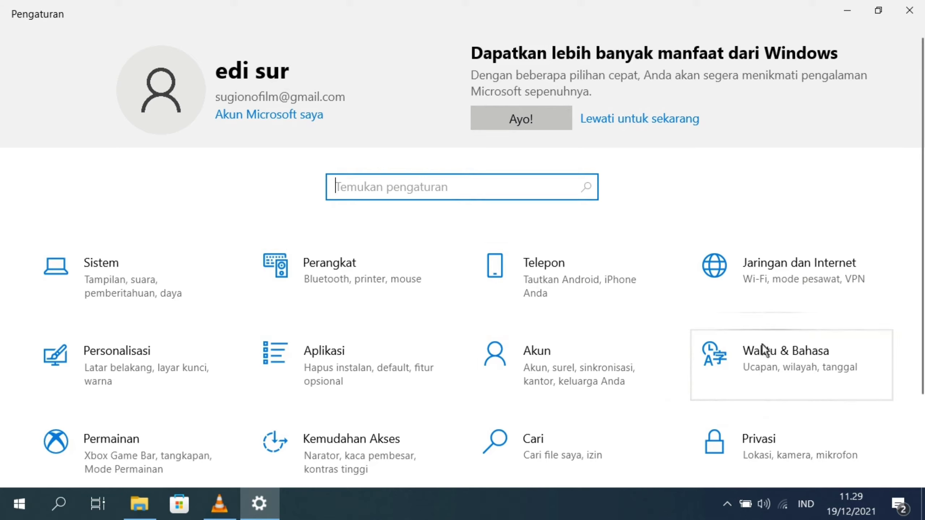
click(774, 362)
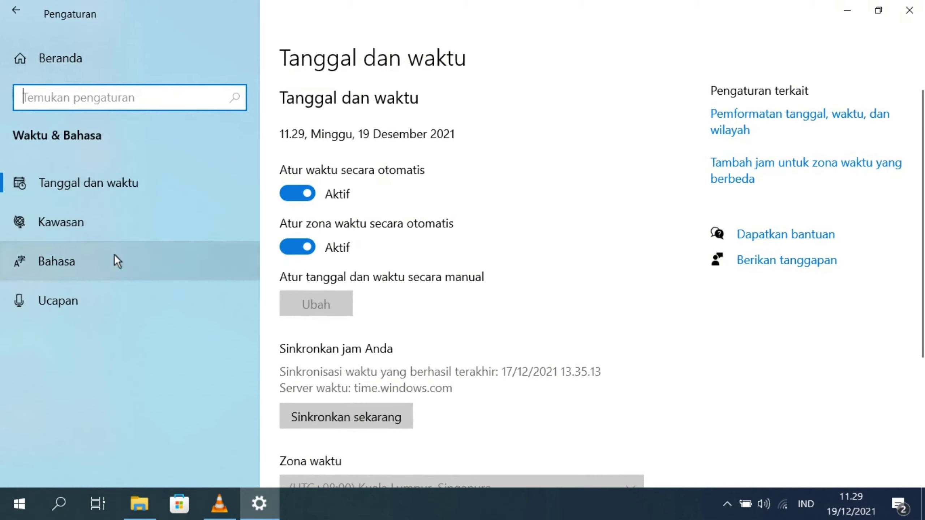
click(142, 275)
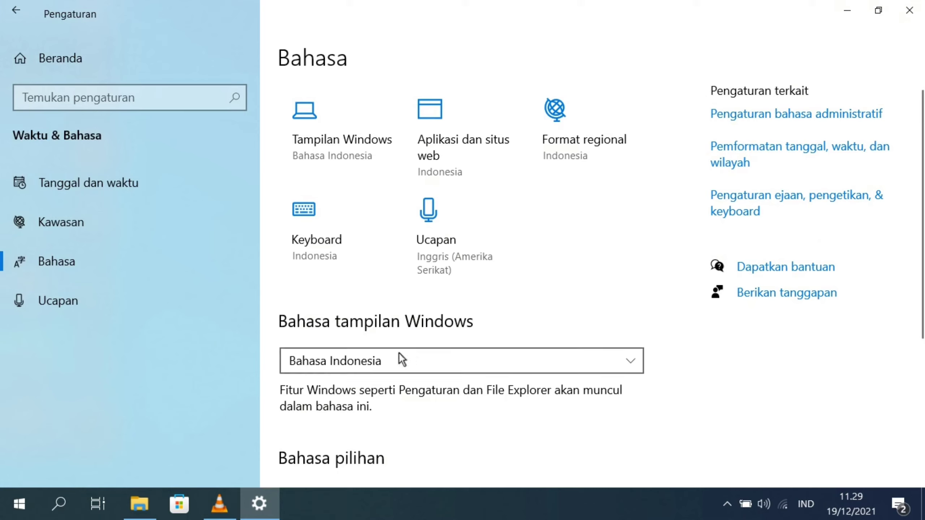
Step: Set the Windows display language to English (United States) and postpone signing out
click(426, 359)
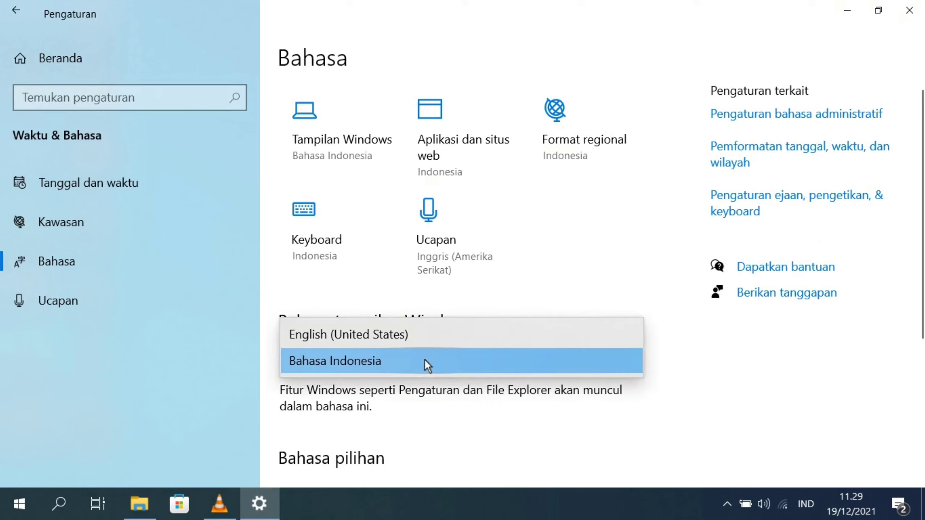
click(359, 333)
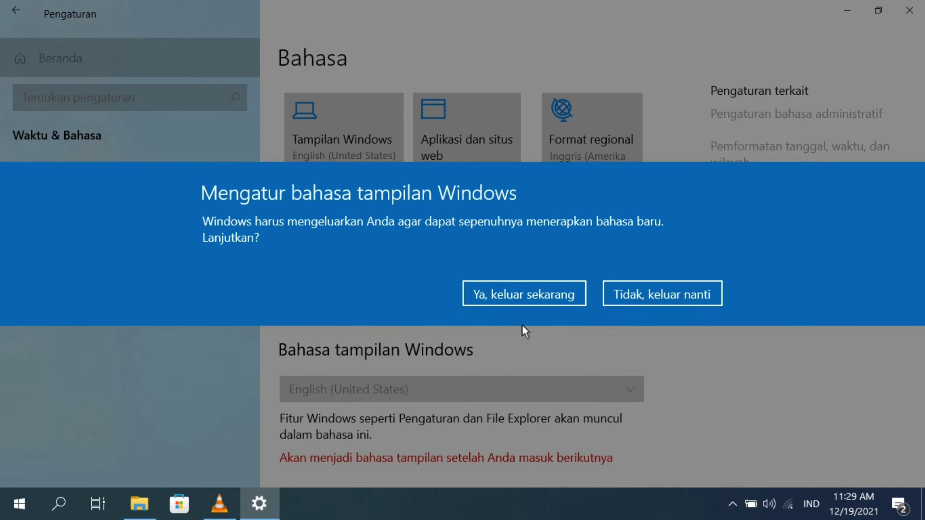
click(671, 296)
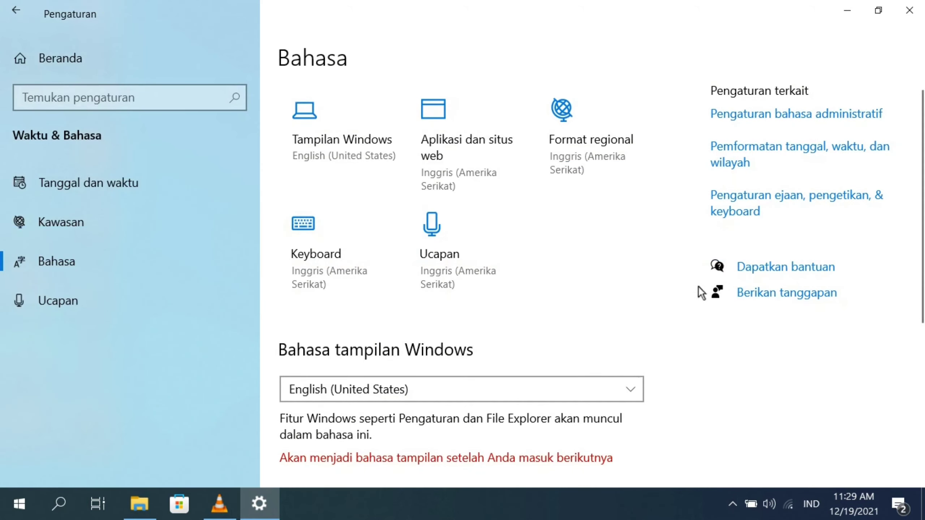